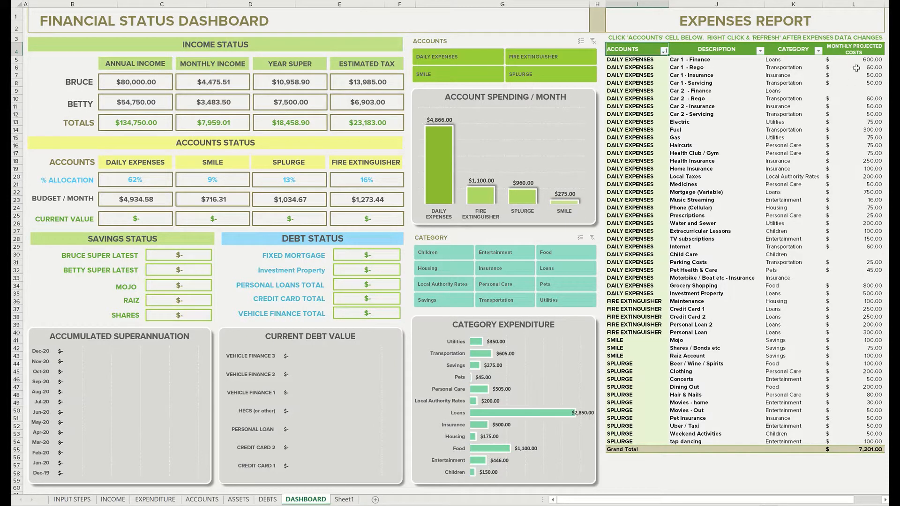
- Refresh the Expenses Report pivot table on the Dashboard sheet
{"action": "right_click", "coordinate": [626, 50]}
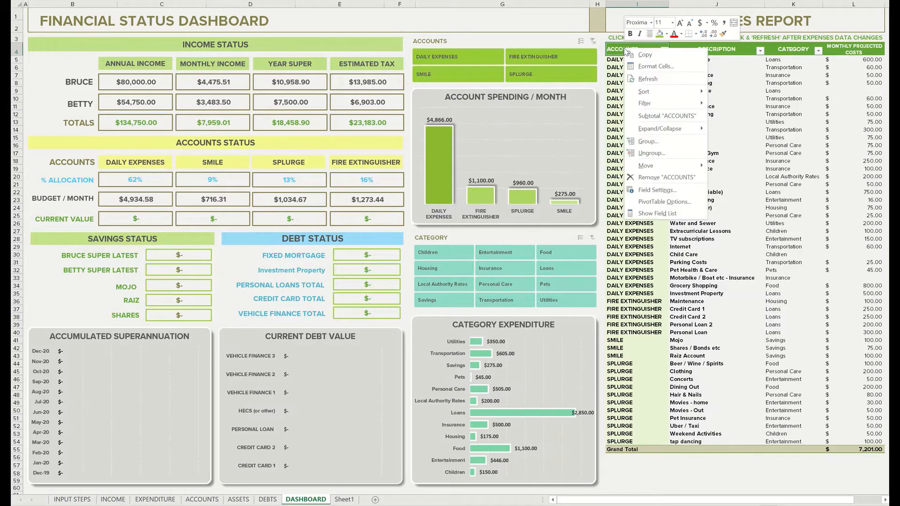
{"action": "left_click", "coordinate": [649, 79]}
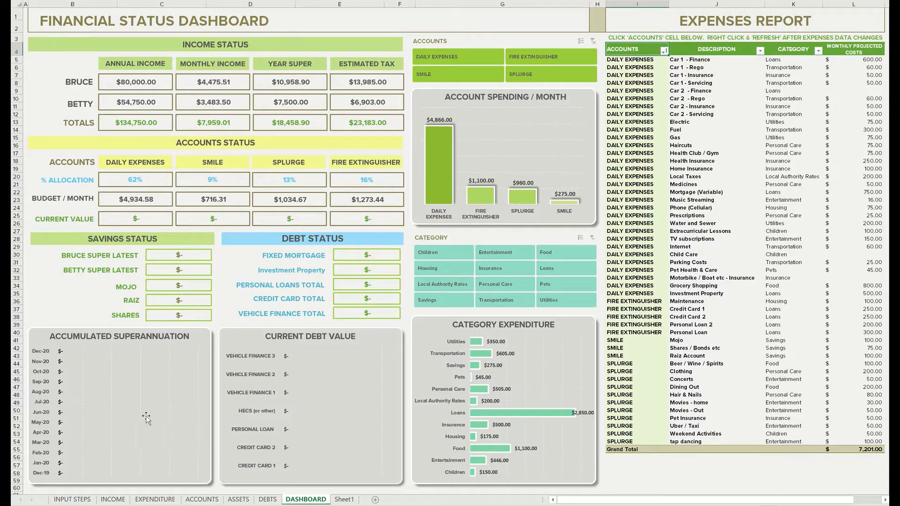
- On the Accounts sheet, enter the year-start amounts: Daily Expenses 100, Smile 1000, Splurge 50 and Fire Extinguisher 2000
{"action": "left_click", "coordinate": [202, 500]}
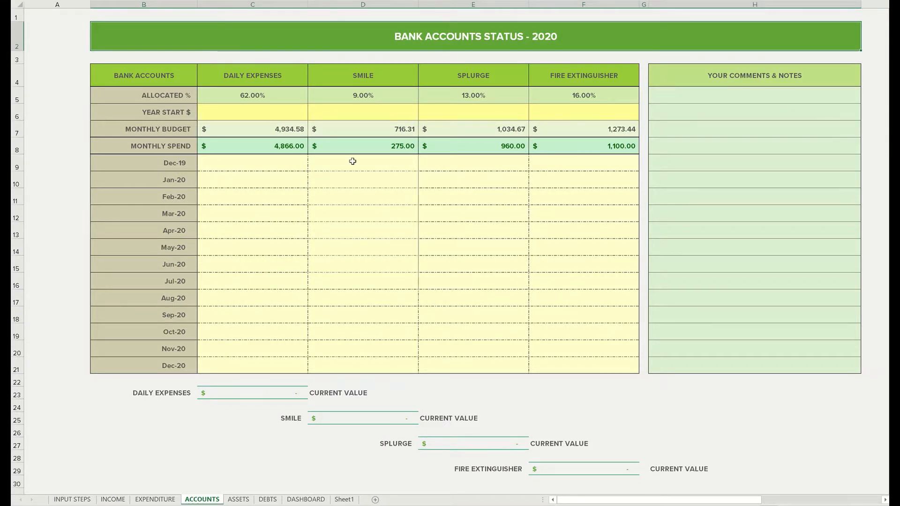
{"action": "left_click", "coordinate": [258, 114]}
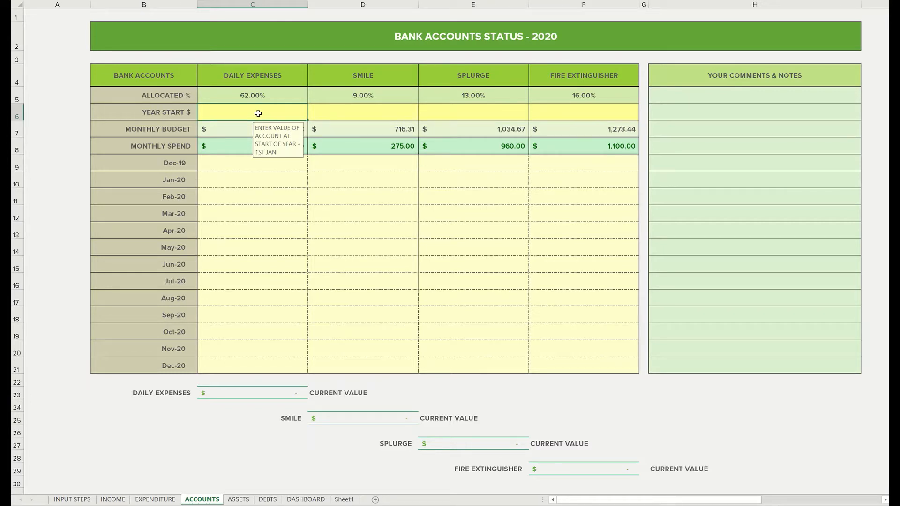
{"action": "type", "text": "100"}
{"action": "key", "text": "Tab"}
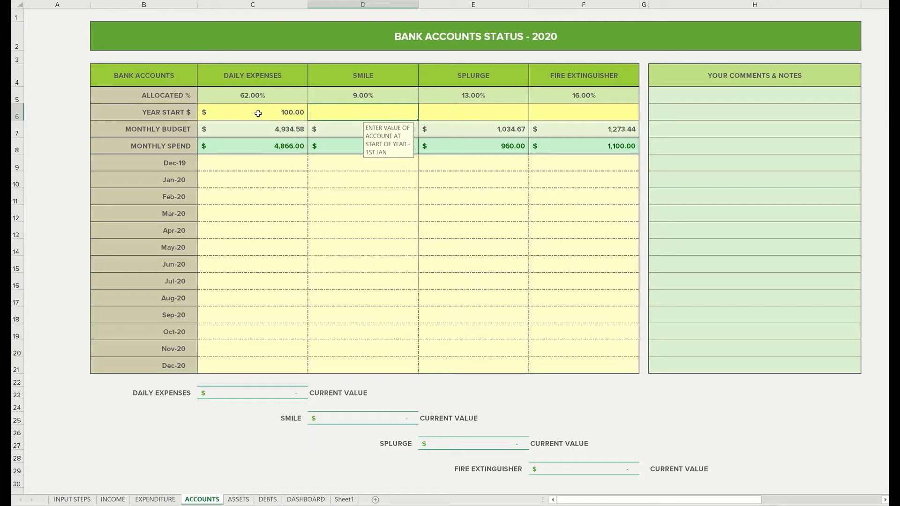
{"action": "type", "text": "1000"}
{"action": "key", "text": "Tab"}
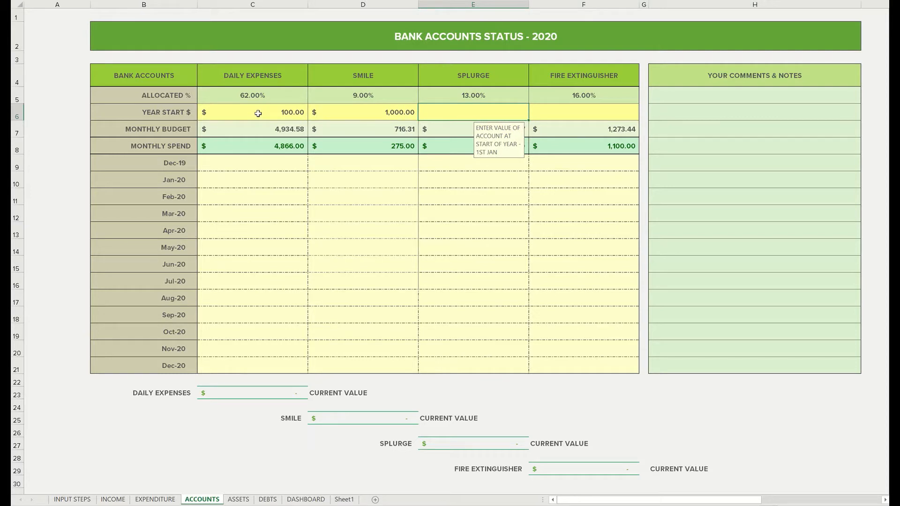
{"action": "type", "text": "50"}
{"action": "key", "text": "Tab"}
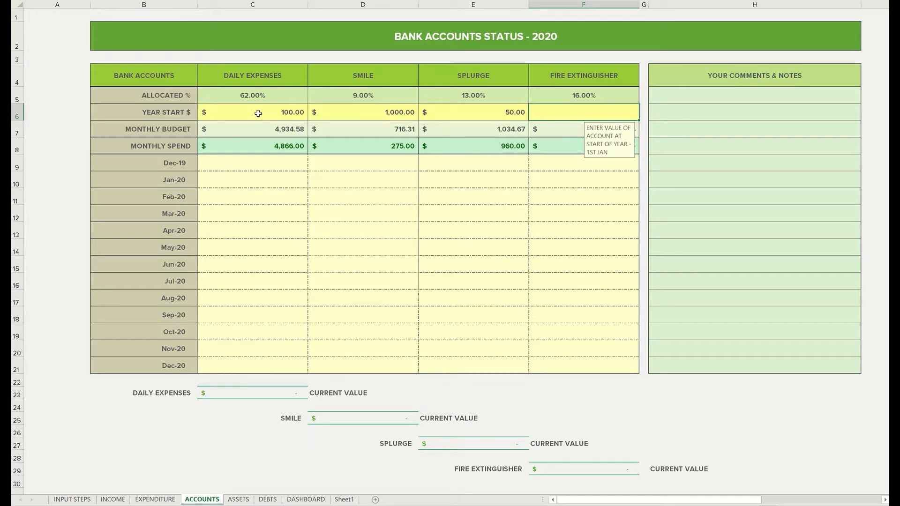
{"action": "type", "text": "2000"}
{"action": "key", "text": "Return"}
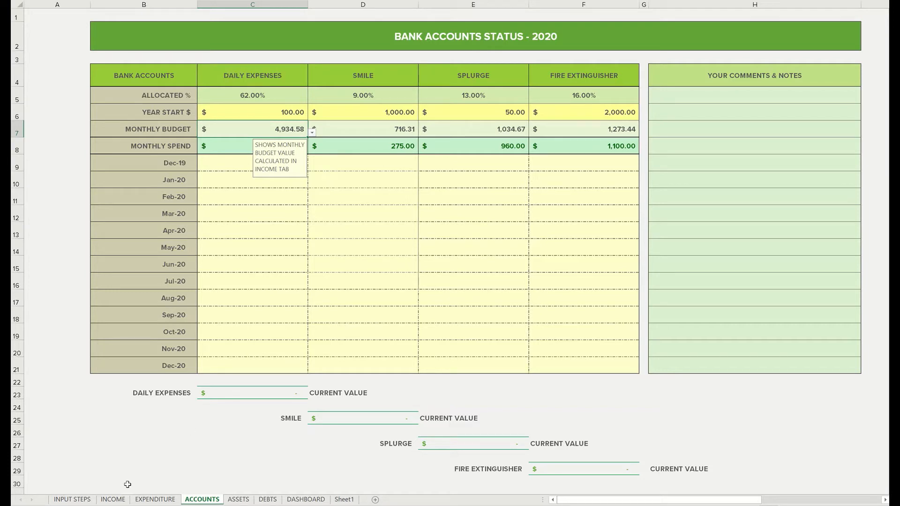
- Try renaming the Smile account to HAPPY on the Income sheet and check the heading on the Accounts sheet
{"action": "left_click", "coordinate": [113, 500]}
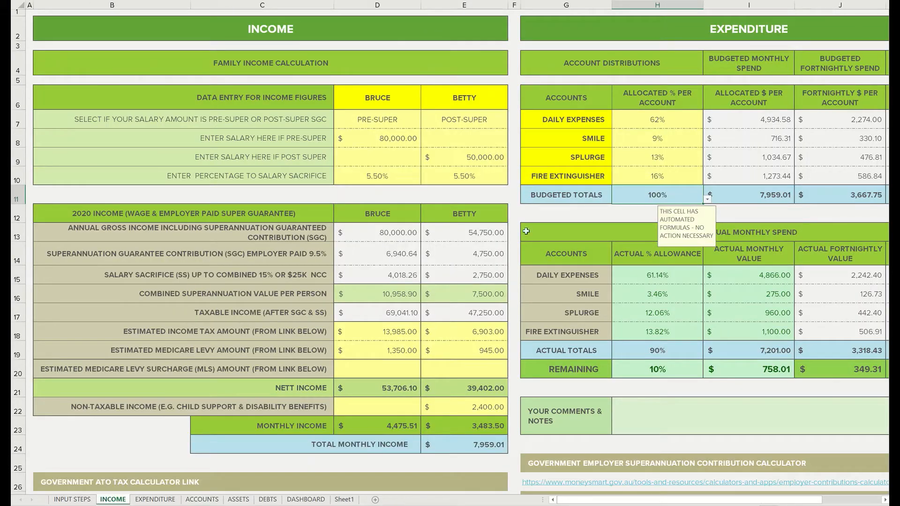
{"action": "left_click", "coordinate": [582, 138]}
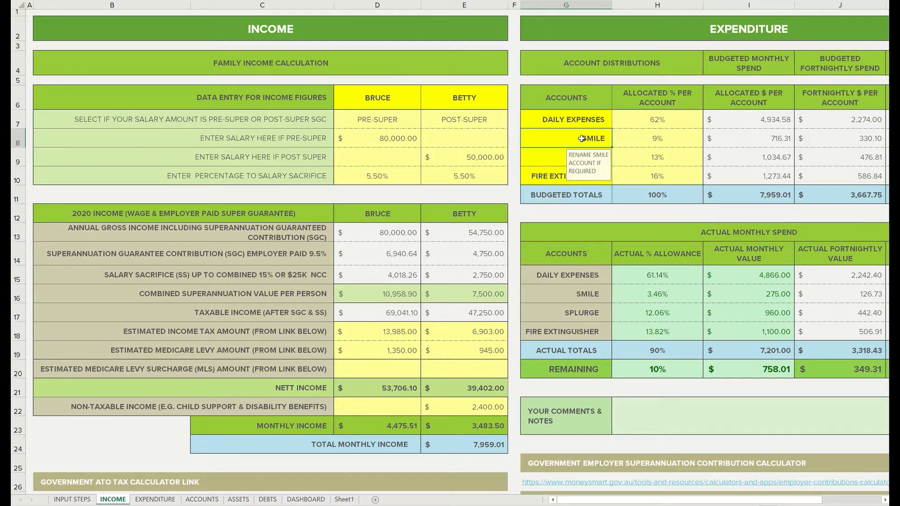
{"action": "type", "text": "HAPPY"}
{"action": "key", "text": "Return"}
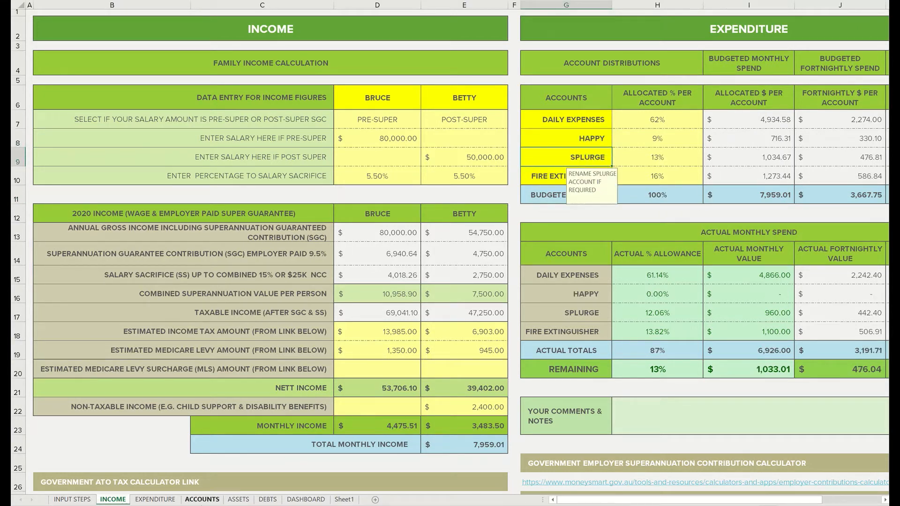
{"action": "left_click", "coordinate": [201, 500]}
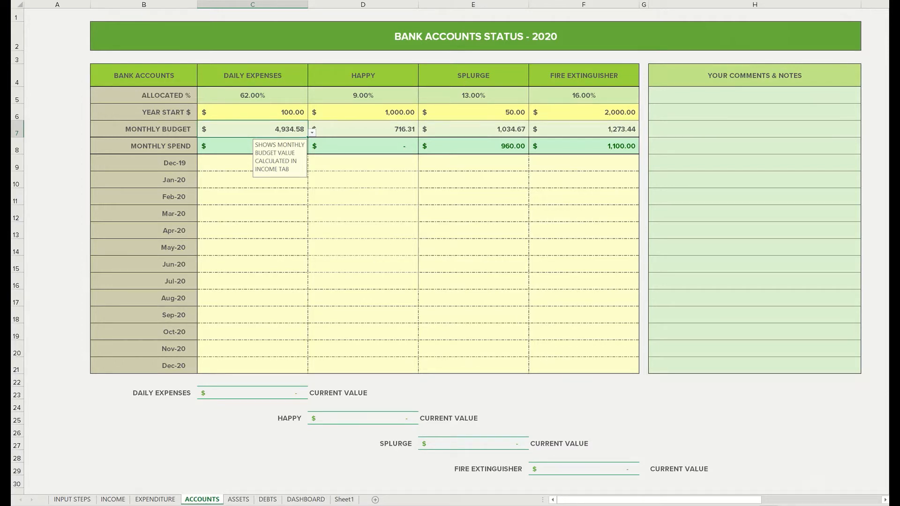
- Undo the HAPPY account rename on the Income sheet and return to the Accounts sheet
{"action": "left_click", "coordinate": [112, 500]}
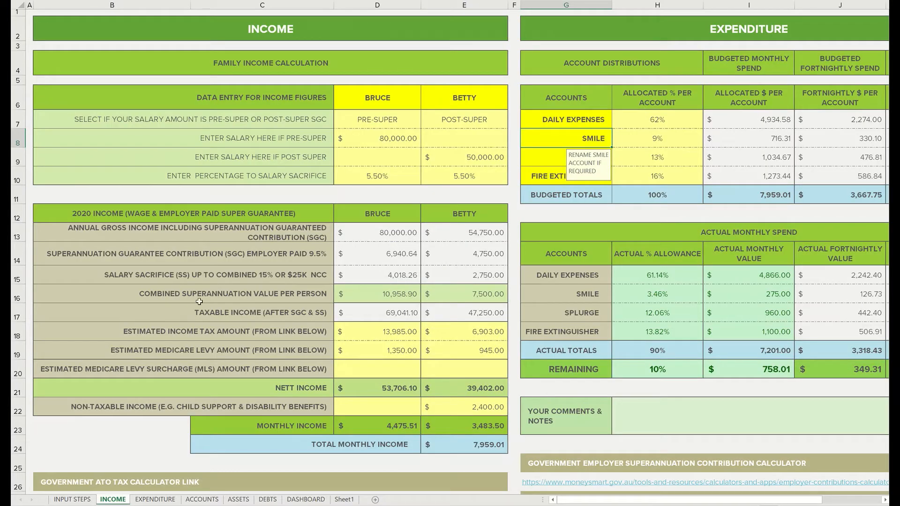
{"action": "left_click", "coordinate": [202, 499]}
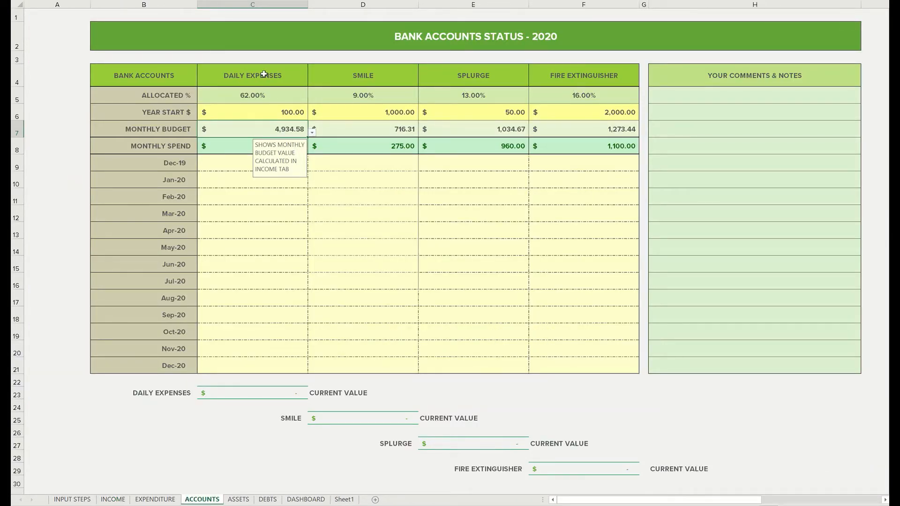
- Enter the Dec-19 balances: Daily Expenses 100, Smile 1716, Splurge 50 and Fire Extinguisher 3173
{"action": "left_click", "coordinate": [216, 164]}
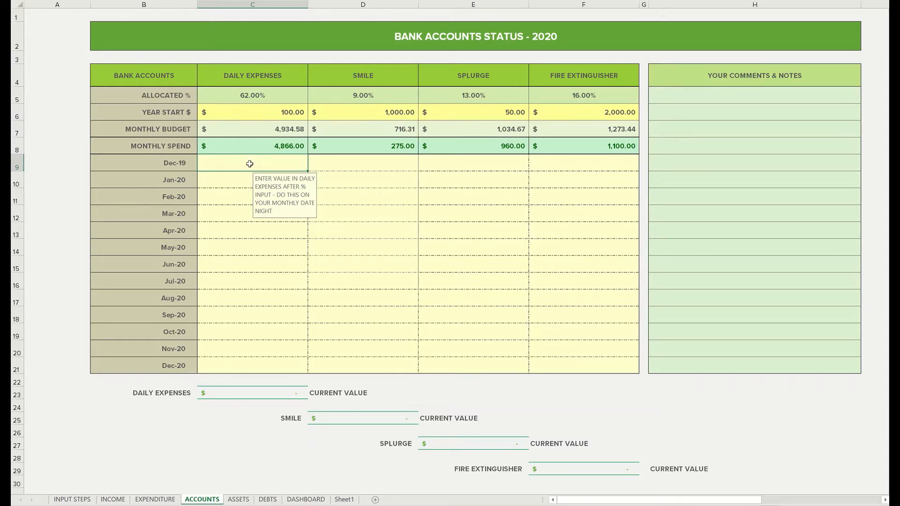
{"action": "type", "text": "100"}
{"action": "key", "text": "Tab"}
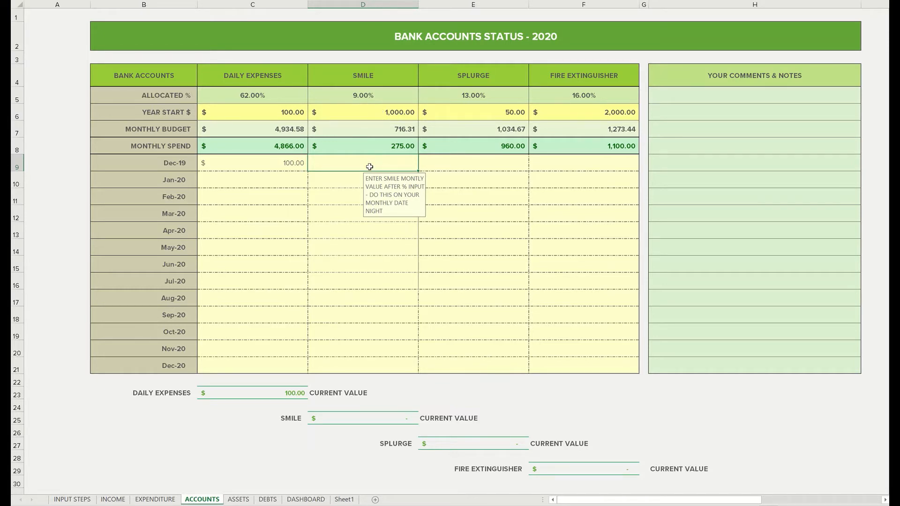
{"action": "type", "text": "1716"}
{"action": "key", "text": "Tab"}
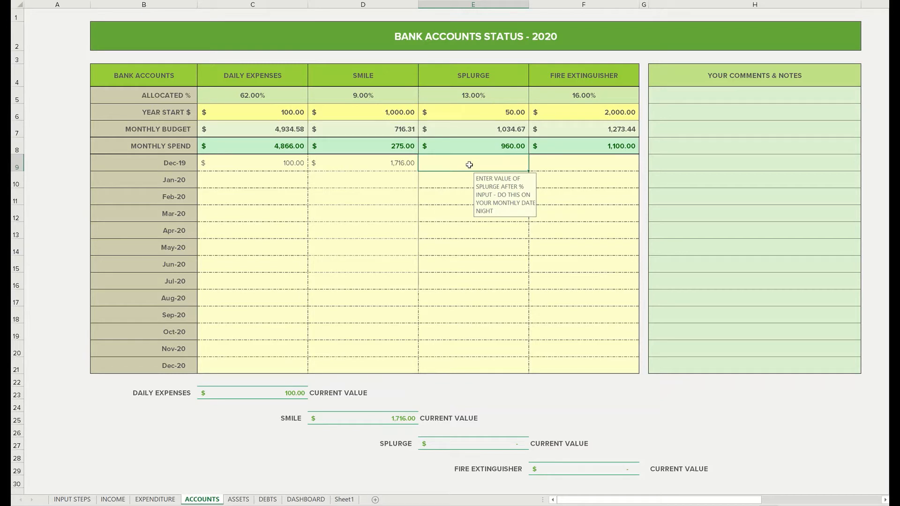
{"action": "type", "text": "50"}
{"action": "key", "text": "Tab"}
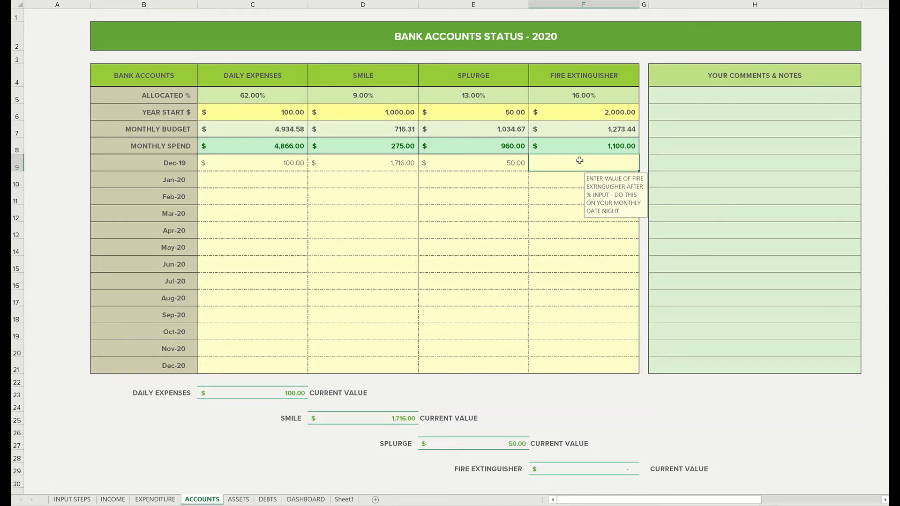
{"action": "type", "text": "3,"}
{"action": "type", "text": "173"}
{"action": "key", "text": "Return"}
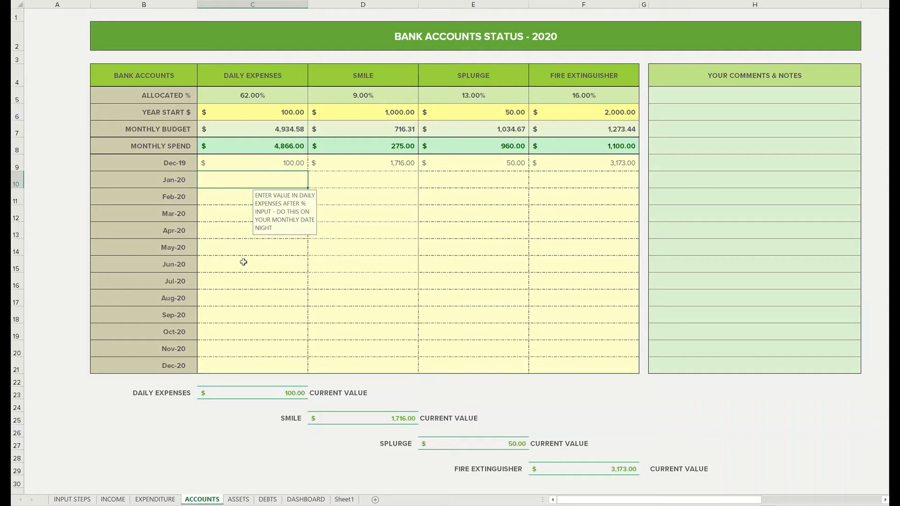
- Check the accounts' current values on the Dashboard sheet and in the four Current Value cells of the Accounts sheet
{"action": "left_click", "coordinate": [306, 500]}
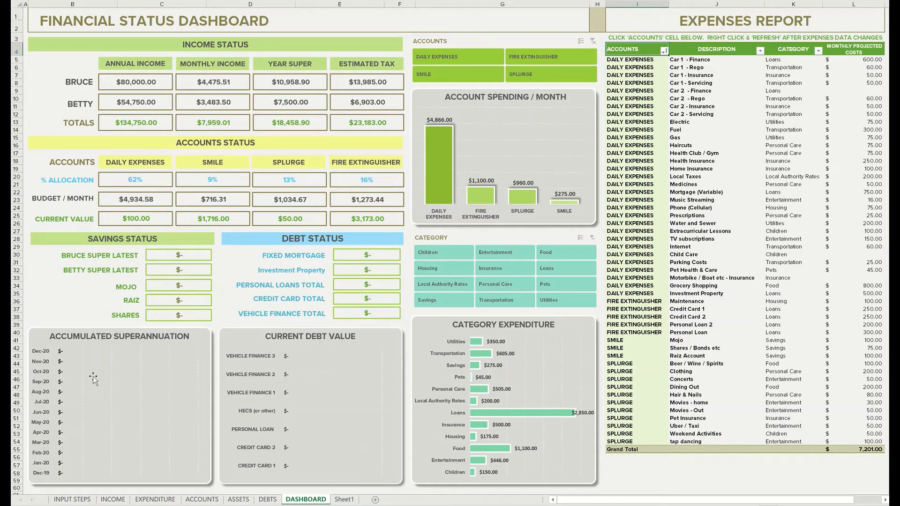
{"action": "left_click", "coordinate": [210, 500]}
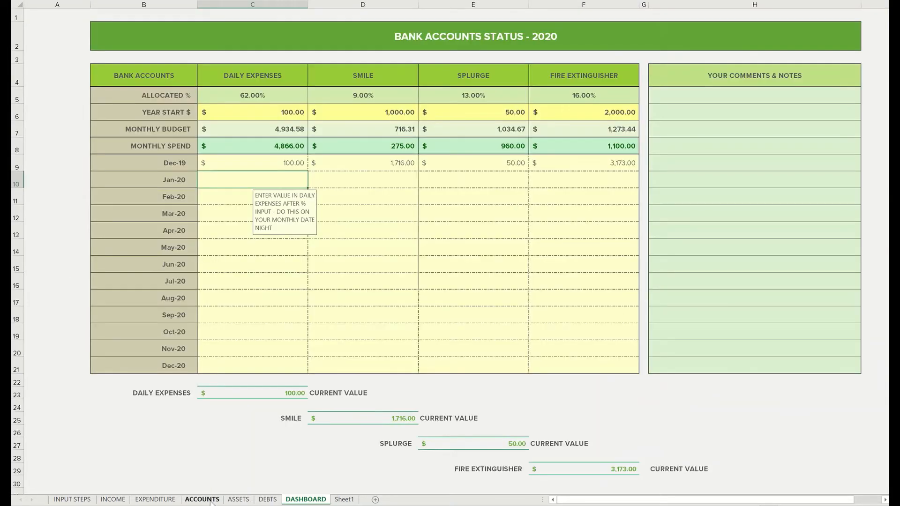
{"action": "left_click", "coordinate": [248, 393]}
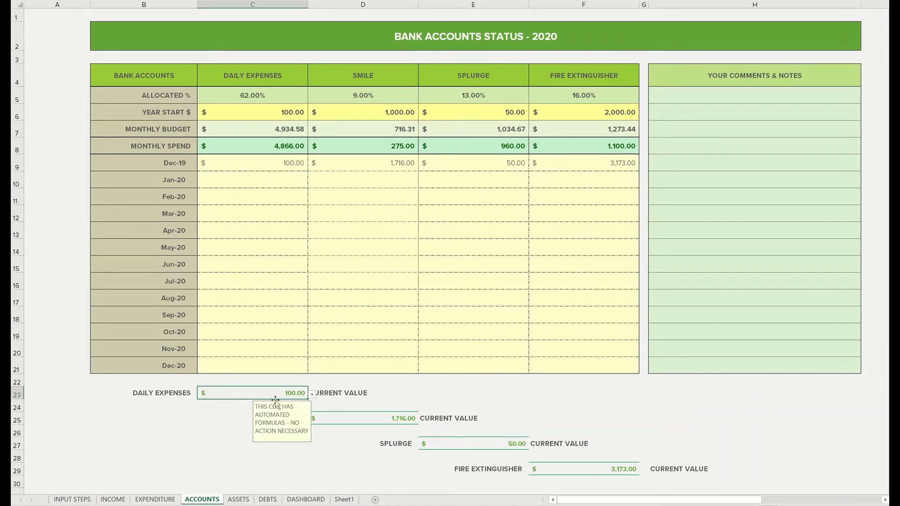
{"action": "left_click", "coordinate": [376, 418]}
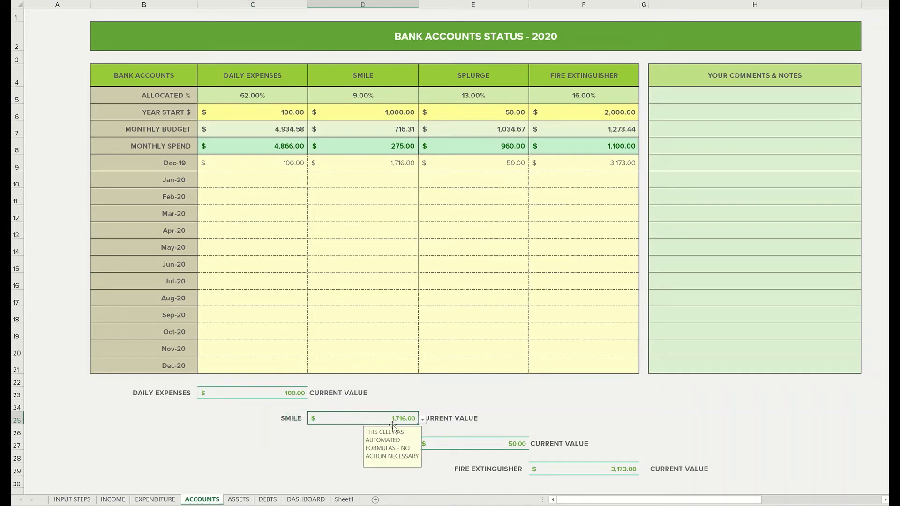
{"action": "left_click", "coordinate": [480, 440]}
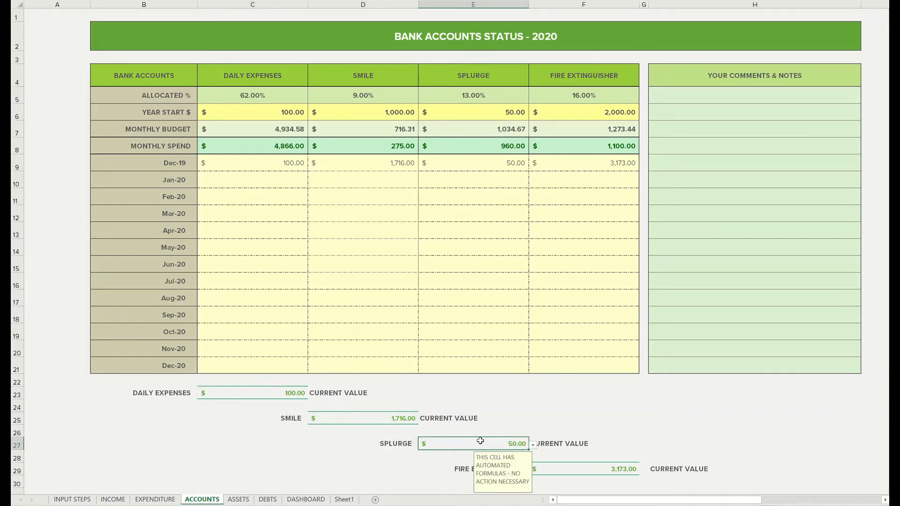
{"action": "left_click", "coordinate": [576, 468]}
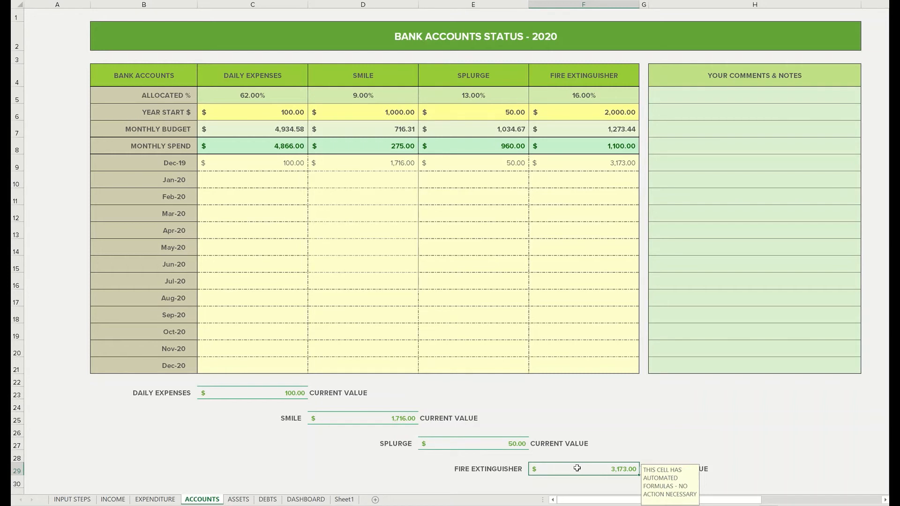
- Enter the Jan-20 balances as Daily Expenses 100, Smile 500, Splurge 50 and Fire Extinguisher 2000, and check them on the Dashboard sheet
{"action": "left_click", "coordinate": [255, 181]}
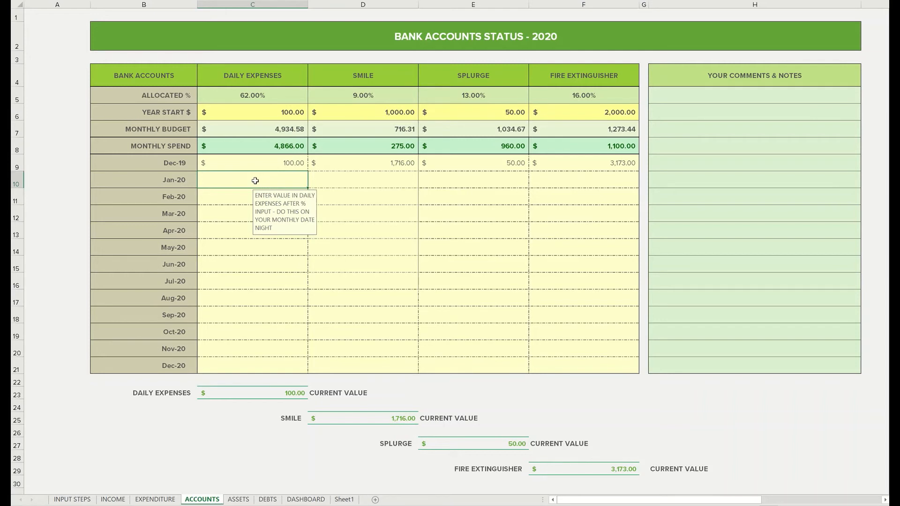
{"action": "type", "text": "100"}
{"action": "key", "text": "Tab"}
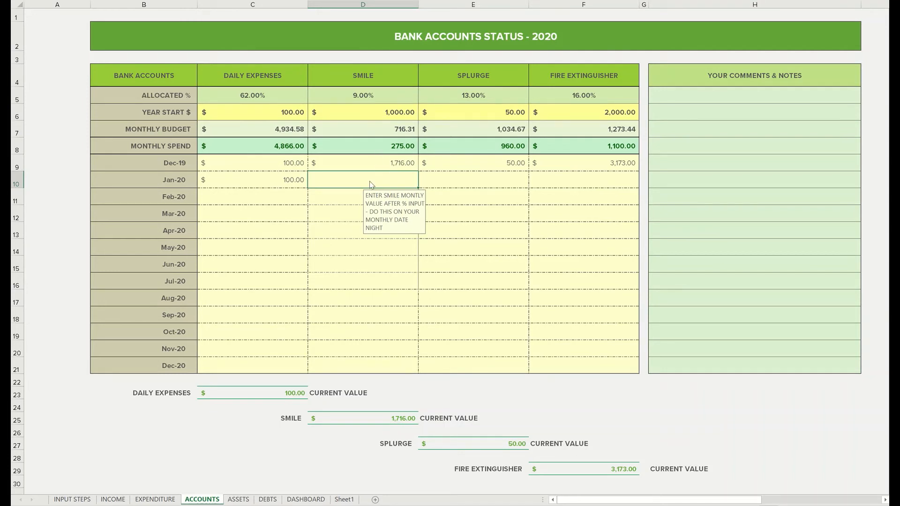
{"action": "type", "text": "500"}
{"action": "key", "text": "Tab"}
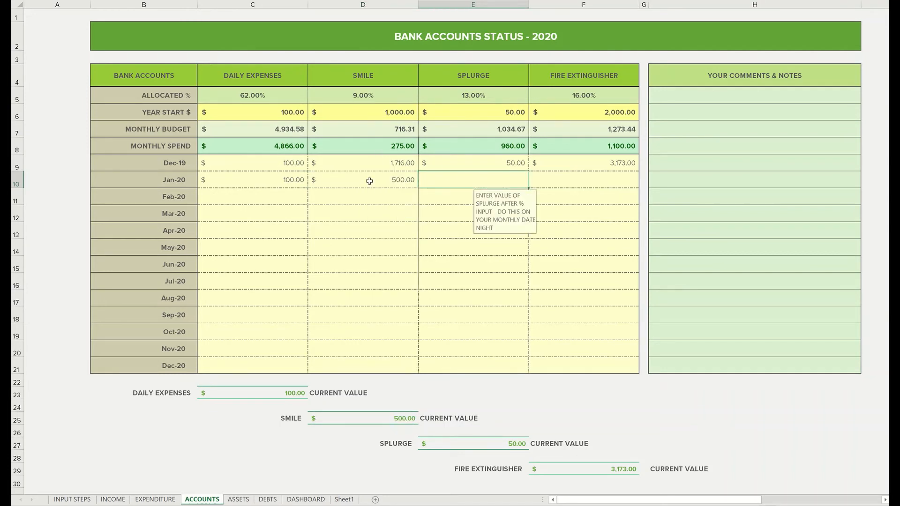
{"action": "type", "text": "50"}
{"action": "key", "text": "Tab"}
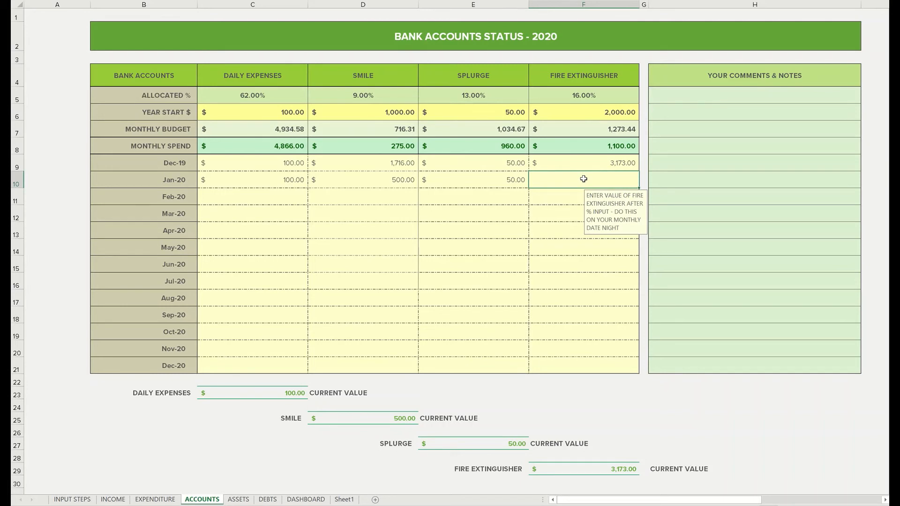
{"action": "type", "text": "2,00"}
{"action": "type", "text": "000"}
{"action": "key", "text": "Return"}
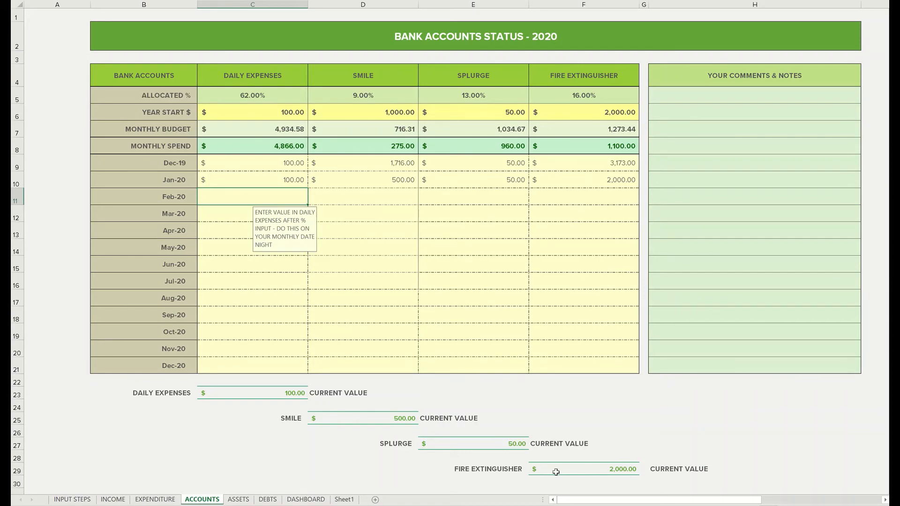
{"action": "left_click", "coordinate": [305, 500]}
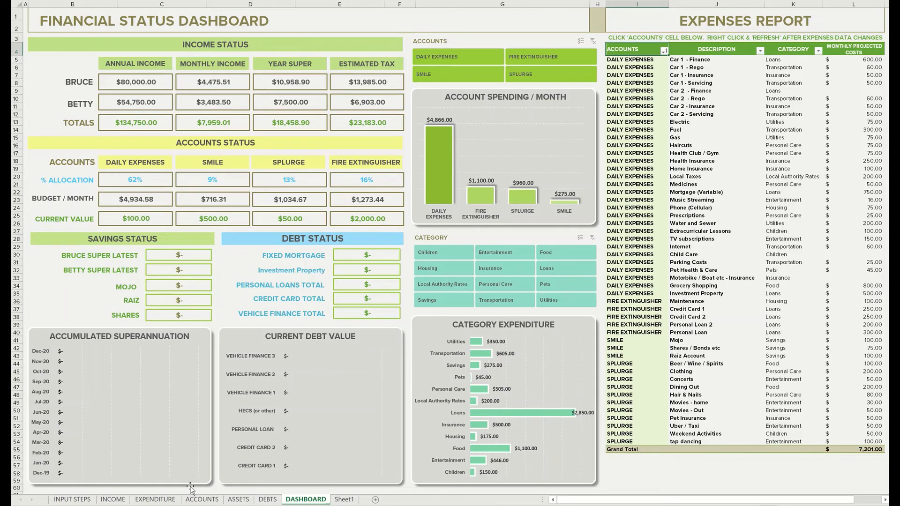
- On the Accounts sheet, write the Jan-20 comment "CREDIT CARD 1 PAID OFF. TRANSFER BACK TO DE"
{"action": "left_click", "coordinate": [202, 500]}
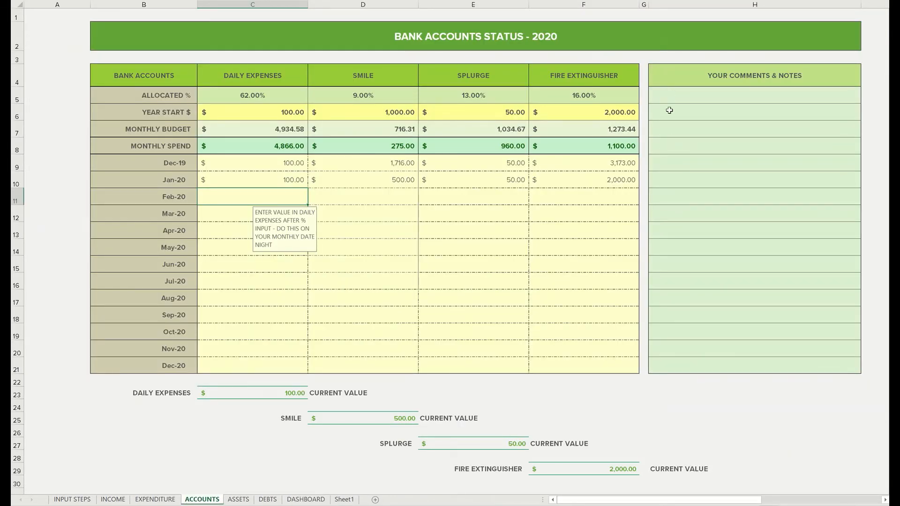
{"action": "left_click", "coordinate": [665, 178]}
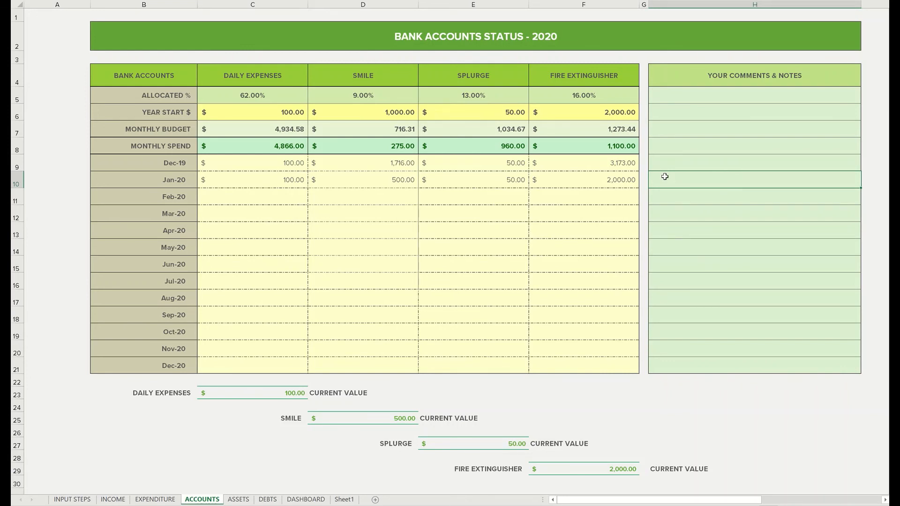
{"action": "type", "text": "CREDIT CARD 1 PAID OFF. TRANSFET BACK TO DE"}
{"action": "key", "text": "Return"}
{"action": "left_click", "coordinate": [679, 182]}
{"action": "double_click", "coordinate": [770, 180]}
{"action": "key", "text": "BackSpace"}
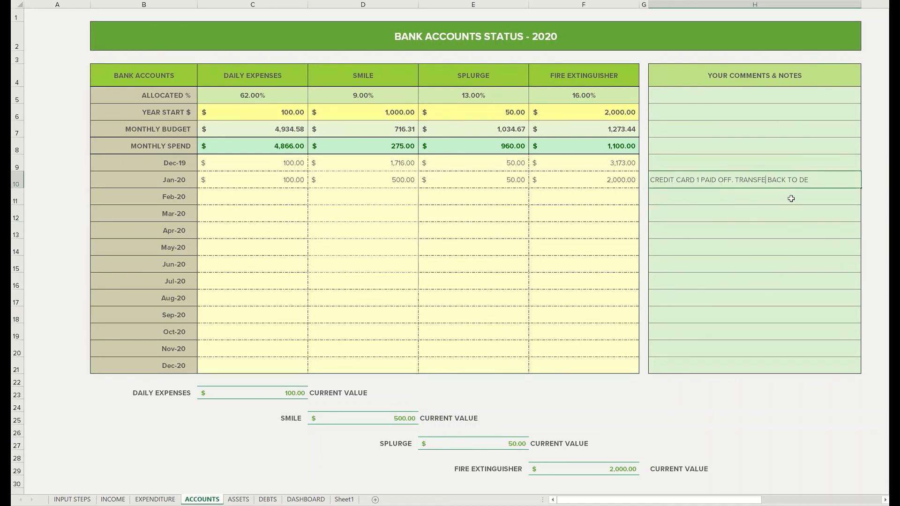
{"action": "type", "text": "R"}
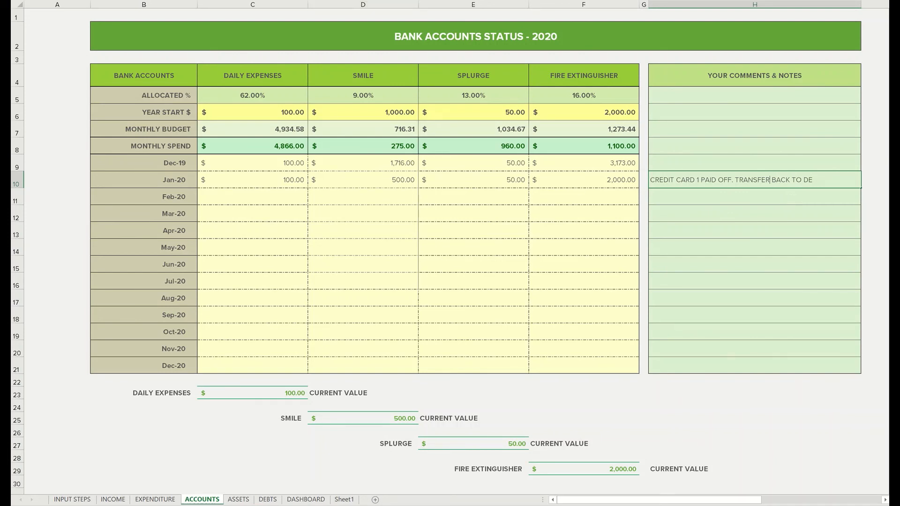